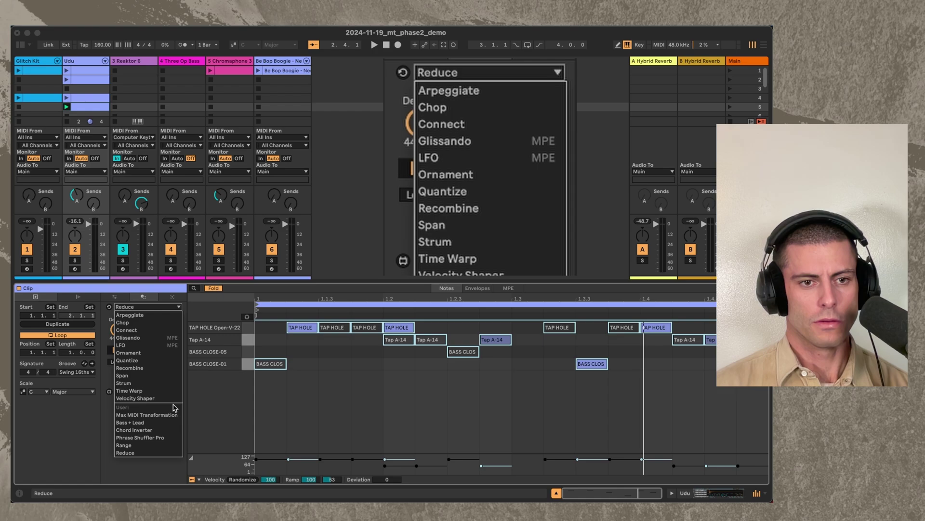
# Pick Range in place of Reduce, giving a Shift range from C1 to A#1.
pyautogui.click(144, 445)
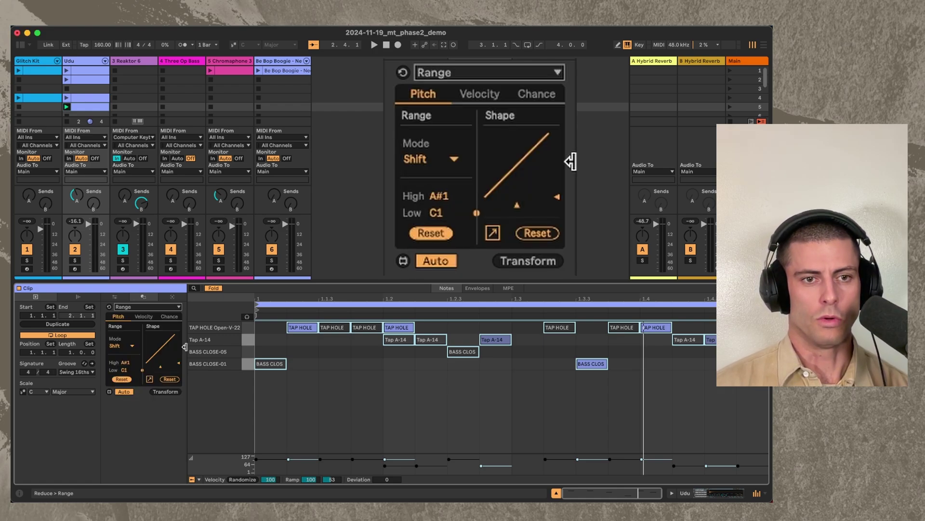
pyautogui.scroll(-2, 98, 102)
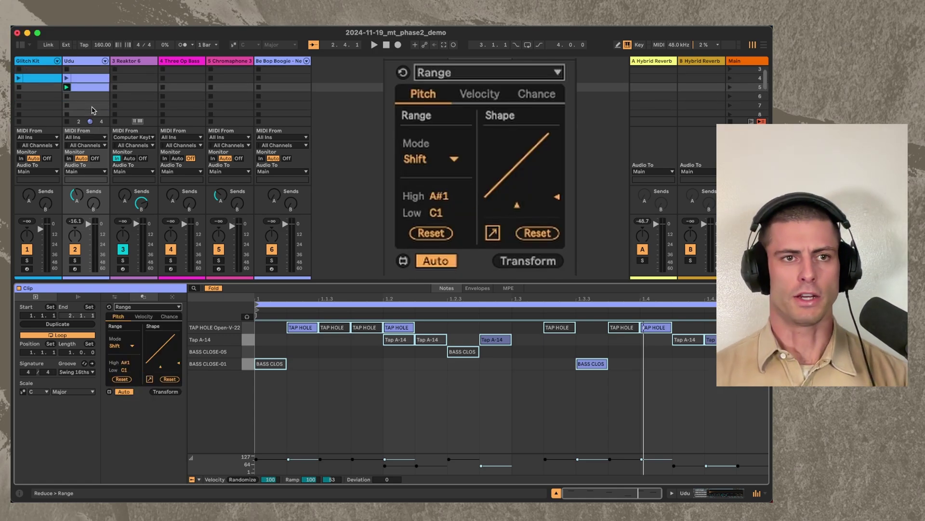
# Create an empty clip in the Udu track's slot and enable Draw Mode.
pyautogui.doubleClick(96, 99)
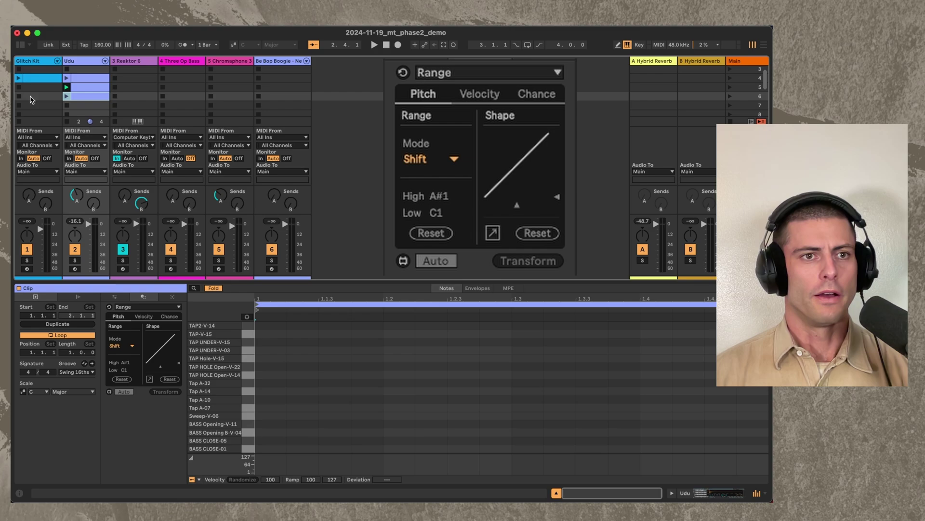
pyautogui.scroll(-1, 107, 105)
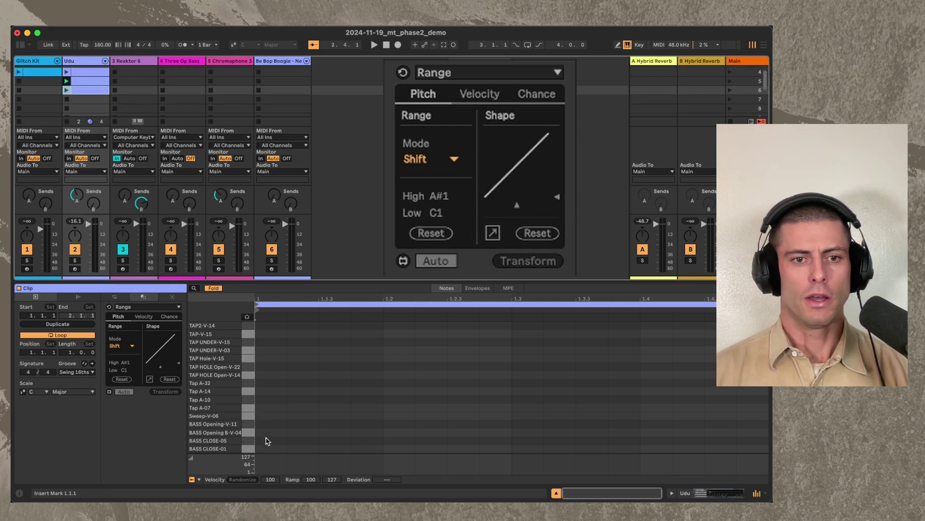
pyautogui.press('b')
# Draw the lower staircase steps, fixing the Tap A-07 note to sit at 1.2.2.
pyautogui.moveTo(270, 448); pyautogui.dragTo(337, 440)
pyautogui.click(331, 439)
pyautogui.click(332, 432)
pyautogui.click(366, 424)
pyautogui.click(400, 407)
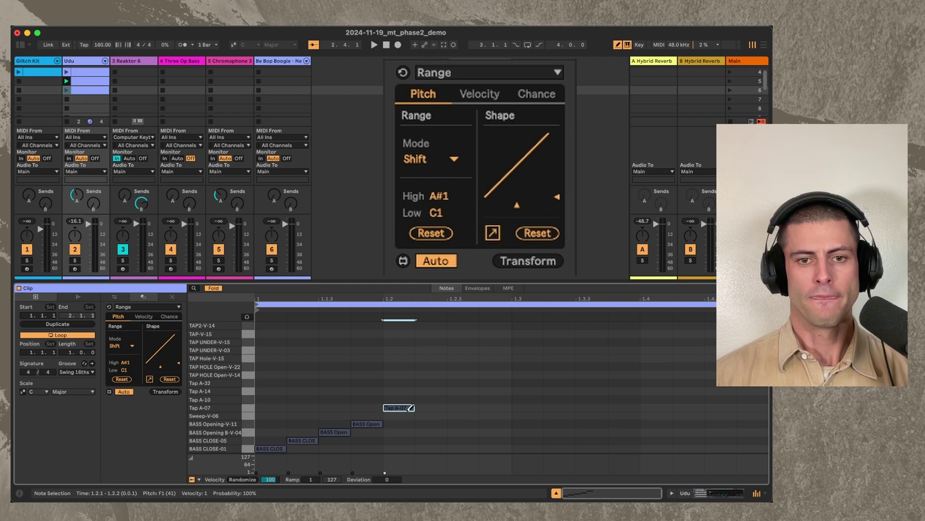
pyautogui.click(401, 416)
pyautogui.click(400, 408)
pyautogui.click(424, 407)
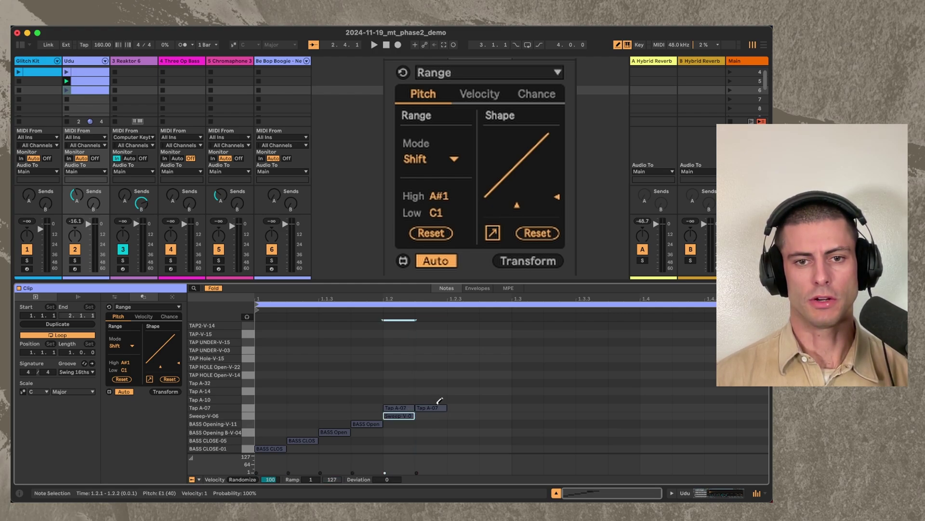
# Continue the rising sixteenth-note staircase from 1.2.3 up to the final TAP-V-15 note at 1.4.4.
pyautogui.click(451, 399)
pyautogui.click(483, 391)
pyautogui.click(516, 383)
pyautogui.click(548, 374)
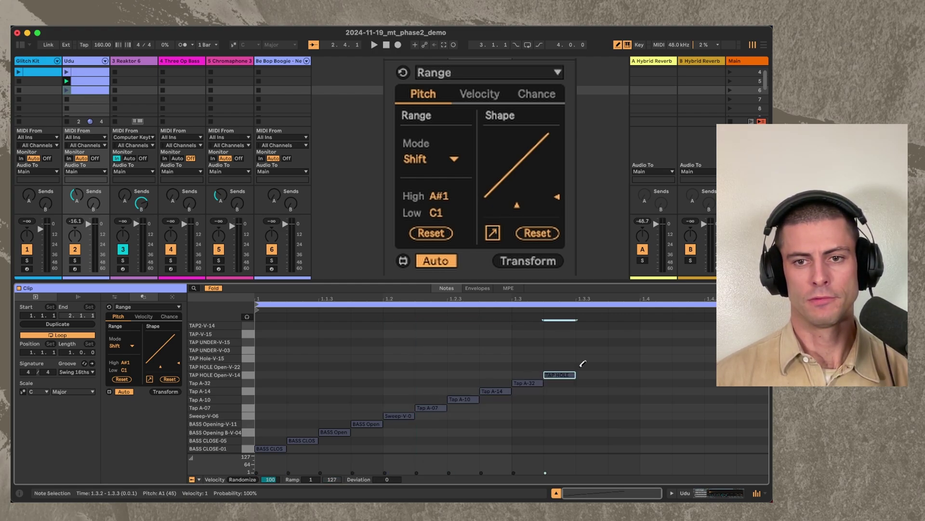
pyautogui.click(580, 366)
pyautogui.click(580, 359)
pyautogui.click(592, 358)
pyautogui.click(623, 358)
pyautogui.click(656, 350)
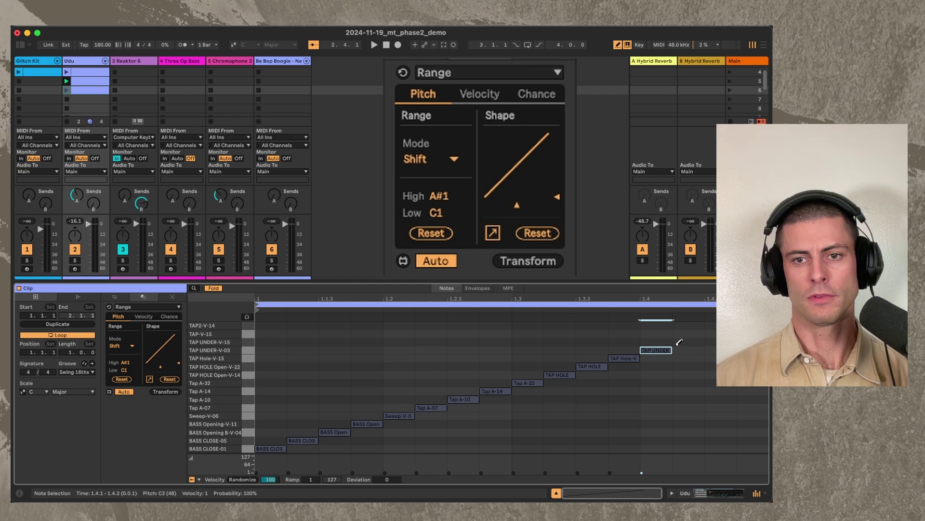
pyautogui.click(688, 341)
pyautogui.click(721, 334)
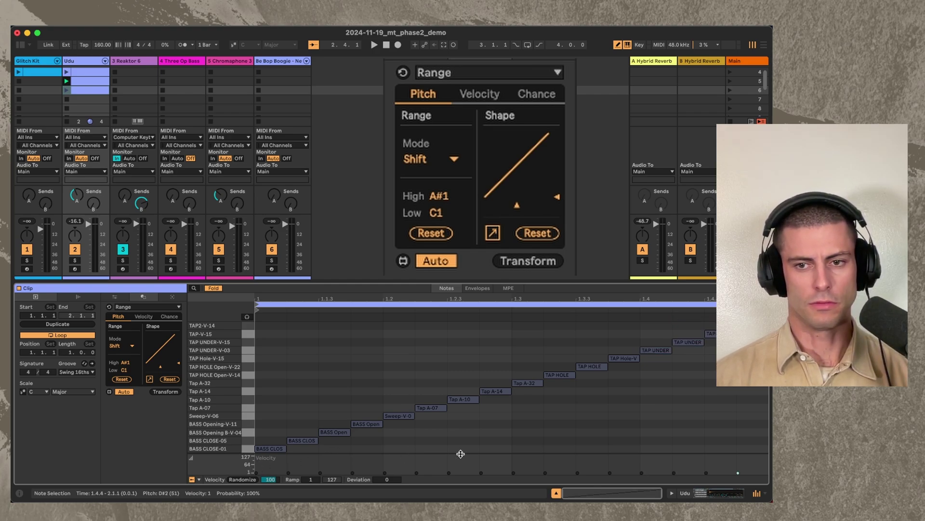
# Exit Draw Mode, raise all notes' velocity from 1 to 106, play the clip, and duplicate it.
pyautogui.press('b')
pyautogui.press('super+a')
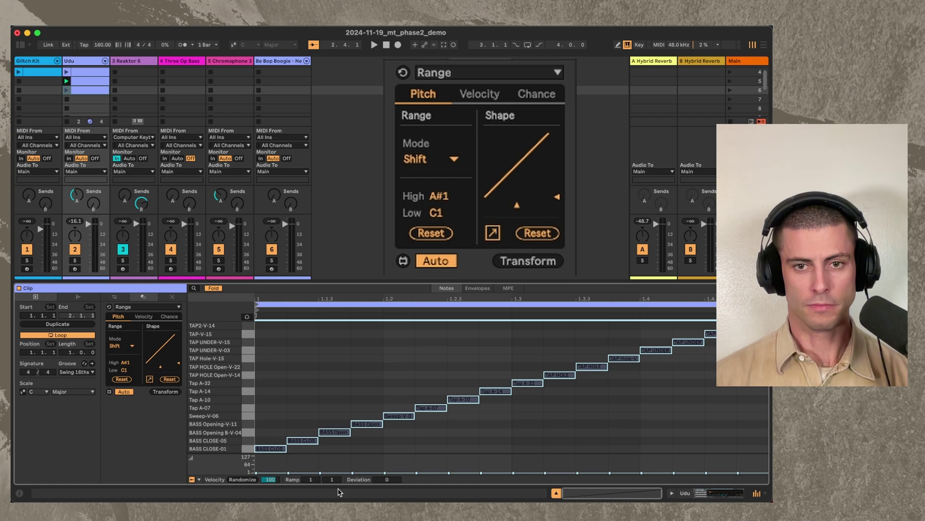
pyautogui.moveTo(256, 473); pyautogui.dragTo(256, 459)
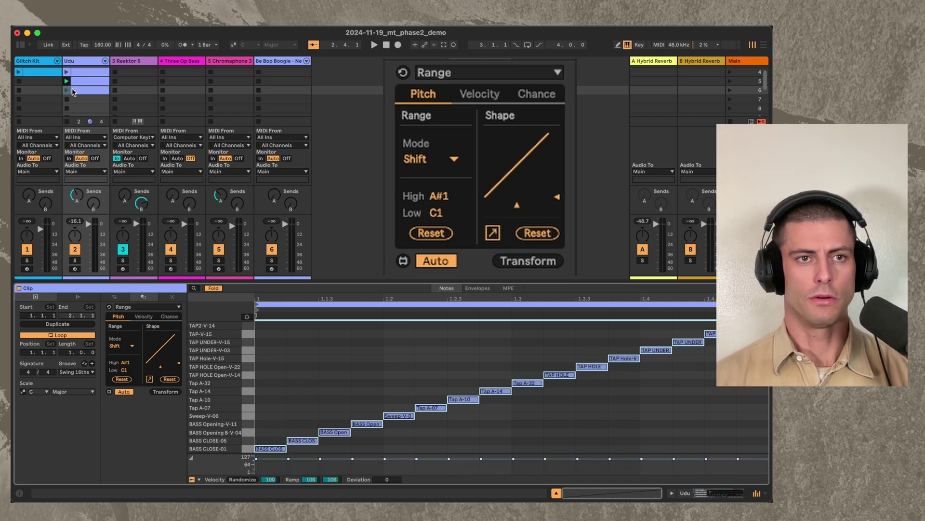
pyautogui.click(68, 91)
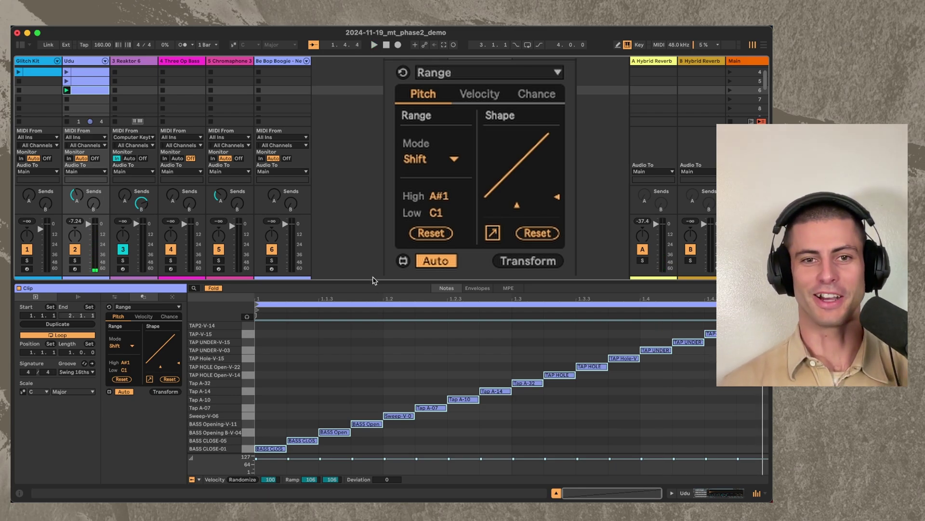
pyautogui.press('super+d')
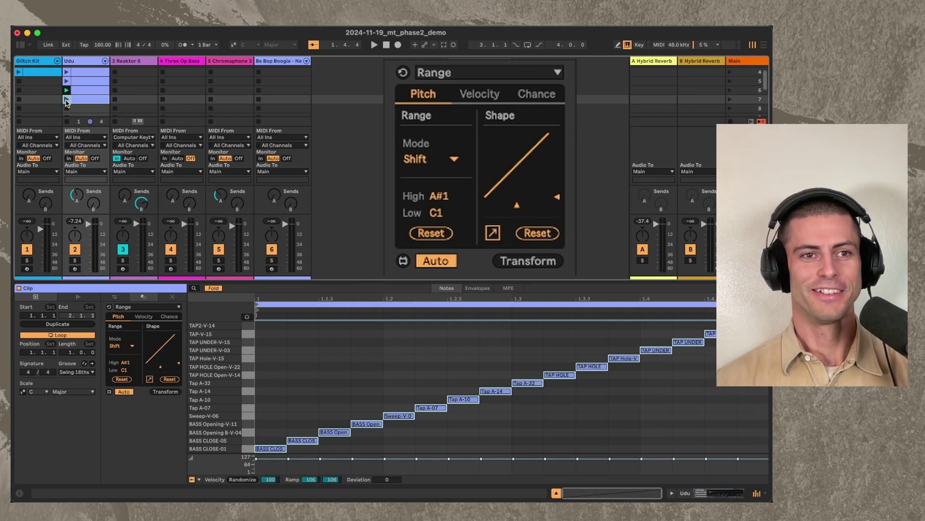
# Launch the duplicated staircase clip in the Udu track's fourth slot.
pyautogui.click(66, 99)
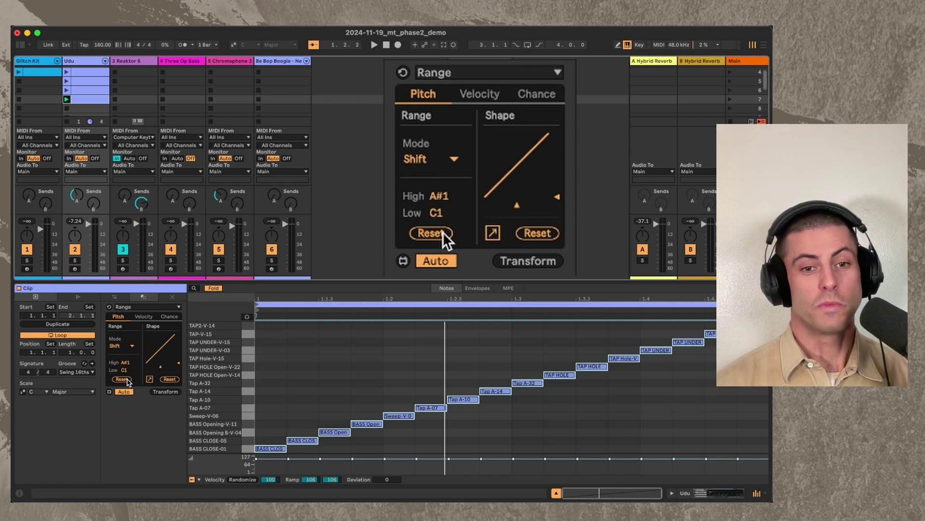
# Settle the range's low note at E1 and switch the range mode to Stretch.
pyautogui.click(124, 370)
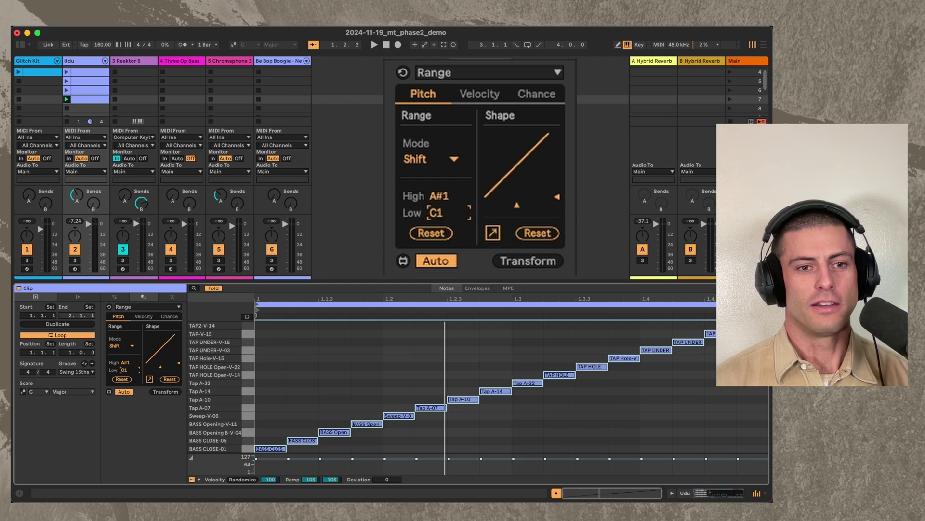
pyautogui.press('Up')
pyautogui.press('Up')
pyautogui.press('Up')
pyautogui.press('Up')
pyautogui.press('Up')
pyautogui.press('Up')
pyautogui.press('Up')
pyautogui.press('Up')
pyautogui.press('Up')
pyautogui.press('Up')
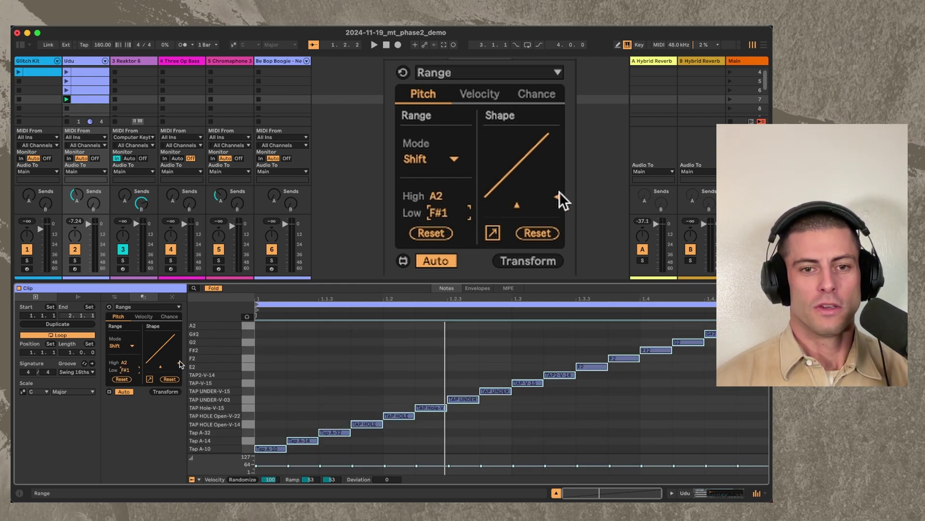
pyautogui.press('Down')
pyautogui.press('Down')
pyautogui.press('Down')
pyautogui.press('Down')
pyautogui.press('Down')
pyautogui.press('Down')
pyautogui.press('Down')
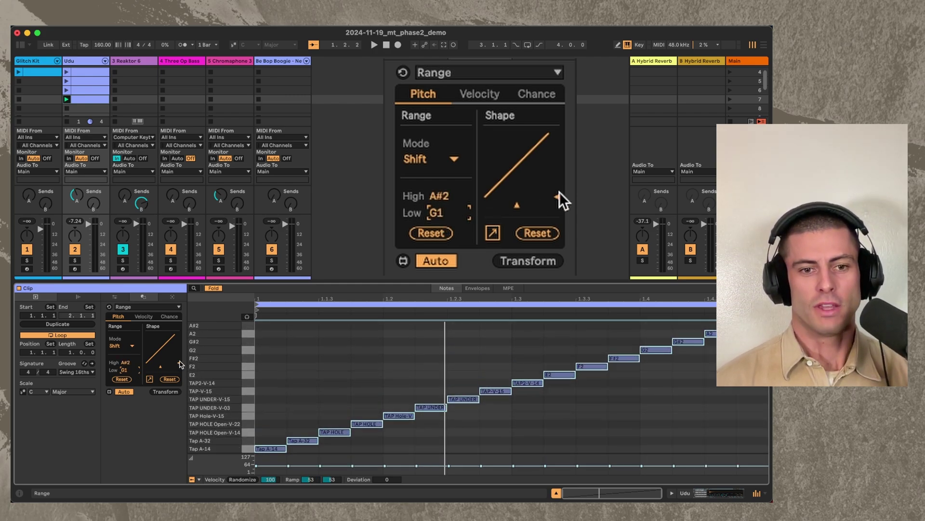
pyautogui.press('Down')
pyautogui.press('Down')
pyautogui.press('Down')
pyautogui.press('Up')
pyautogui.press('Up')
pyautogui.press('Up')
pyautogui.press('Up')
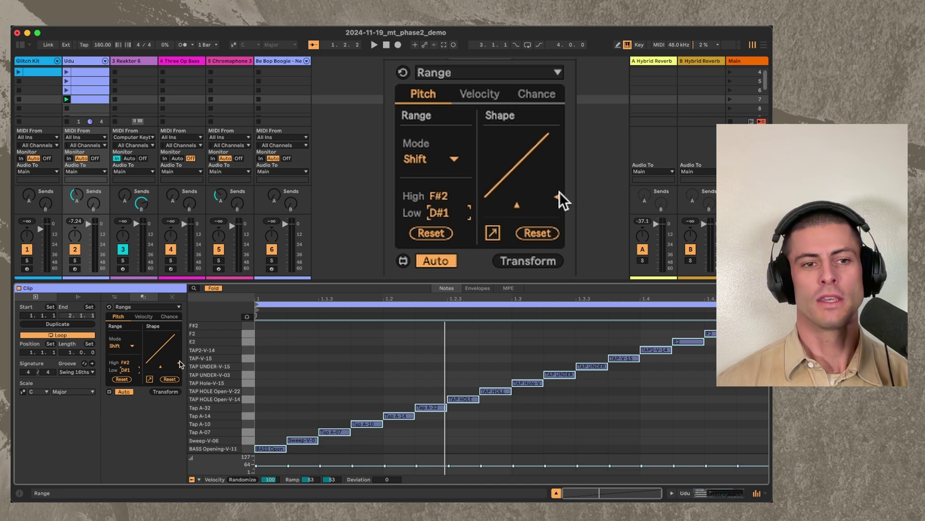
pyautogui.click(442, 158)
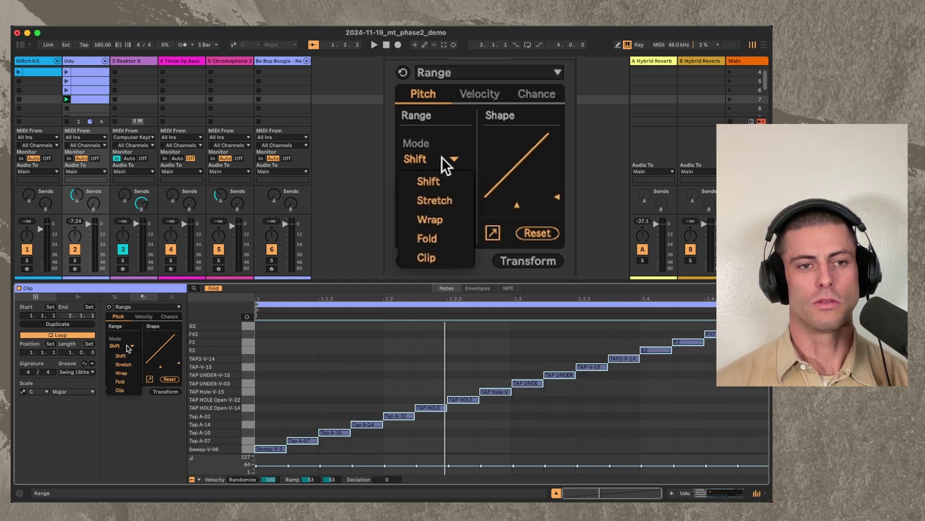
pyautogui.click(448, 199)
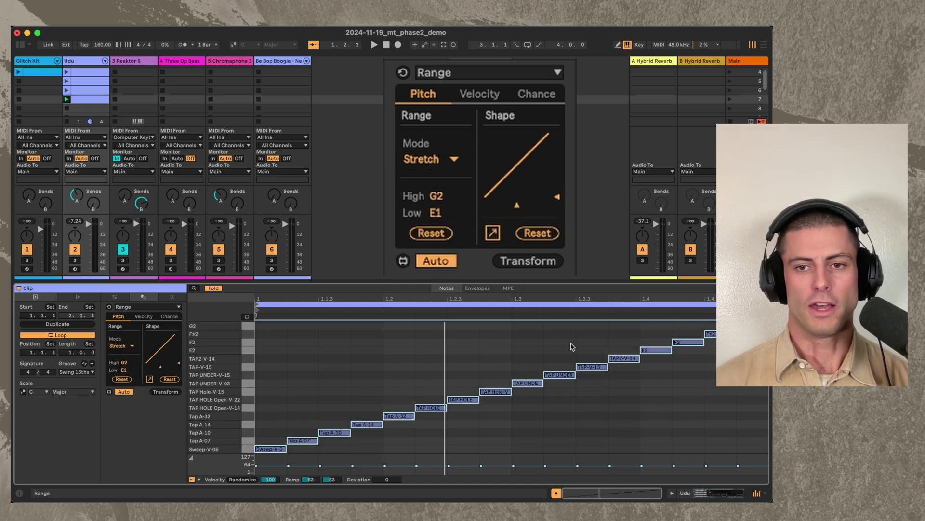
# Lower the Stretch range's top note to A#1 and play the re-spread clip.
pyautogui.click(437, 196)
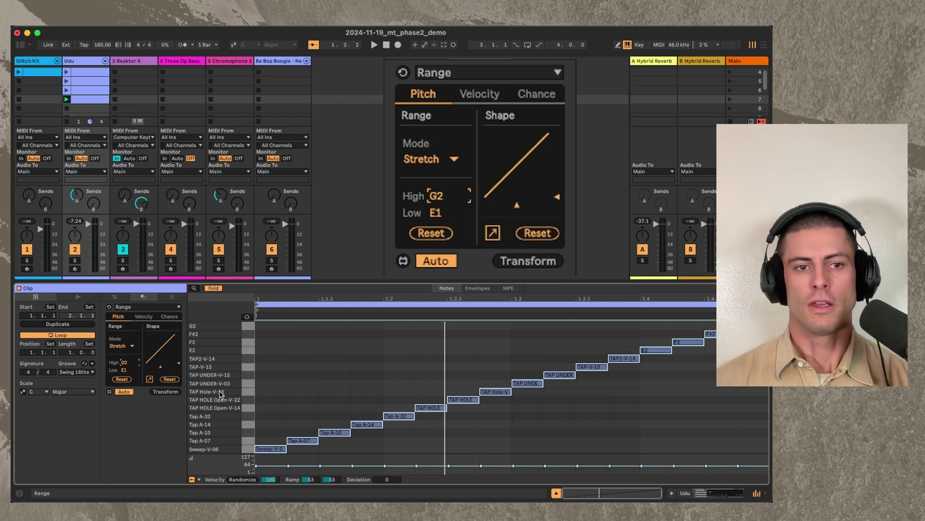
pyautogui.press('Up')
pyautogui.press('Up')
pyautogui.press('Up')
pyautogui.press('Up')
pyautogui.press('Up')
pyautogui.press('Up')
pyautogui.press('Up')
pyautogui.press('Up')
pyautogui.press('Up')
pyautogui.press('Up')
pyautogui.press('Up')
pyautogui.press('Up')
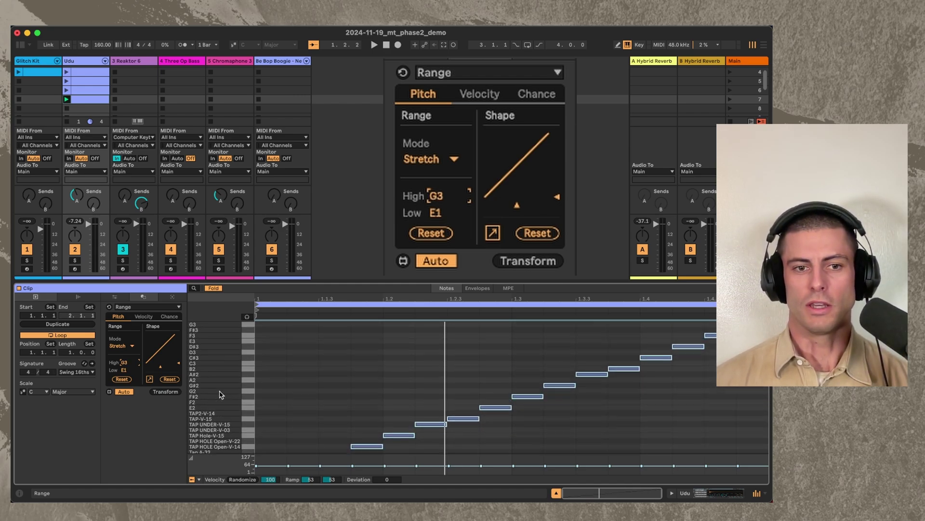
pyautogui.press('Up')
pyautogui.press('Up')
pyautogui.press('Up')
pyautogui.press('Up')
pyautogui.press('Up')
pyautogui.press('Up')
pyautogui.press('Down')
pyautogui.press('Down')
pyautogui.press('Down')
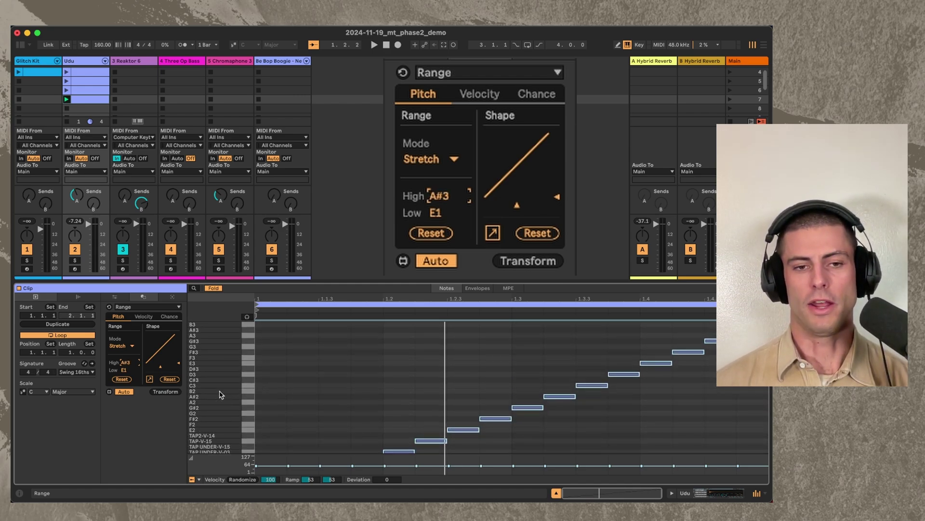
pyautogui.press('Down')
pyautogui.press('Down')
pyautogui.press('Down')
pyautogui.press('Down')
pyautogui.press('Down')
pyautogui.press('Down')
pyautogui.press('Down')
pyautogui.press('Down')
pyautogui.press('Down')
pyautogui.press('Down')
pyautogui.press('Down')
pyautogui.press('Down')
pyautogui.press('Down')
pyautogui.press('Down')
pyautogui.press('Down')
pyautogui.press('Down')
pyautogui.press('Down')
pyautogui.press('Down')
pyautogui.press('Down')
pyautogui.press('Down')
pyautogui.press('Up')
pyautogui.press('Up')
pyautogui.press('Up')
pyautogui.press('Up')
pyautogui.press('Up')
pyautogui.press('Up')
pyautogui.press('Up')
pyautogui.press('Up')
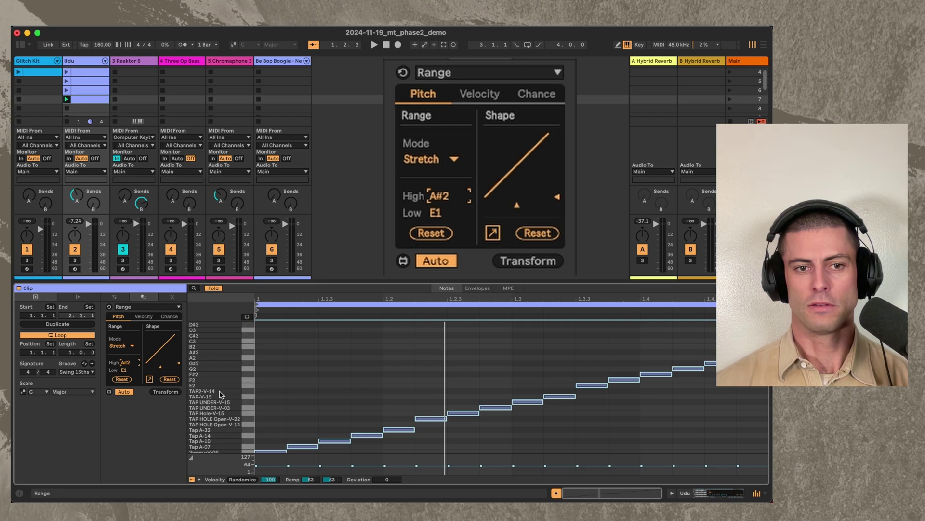
pyautogui.press('Down')
pyautogui.press('Down')
pyautogui.press('Down')
pyautogui.press('Down')
pyautogui.press('Down')
pyautogui.press('Down')
pyautogui.press('Down')
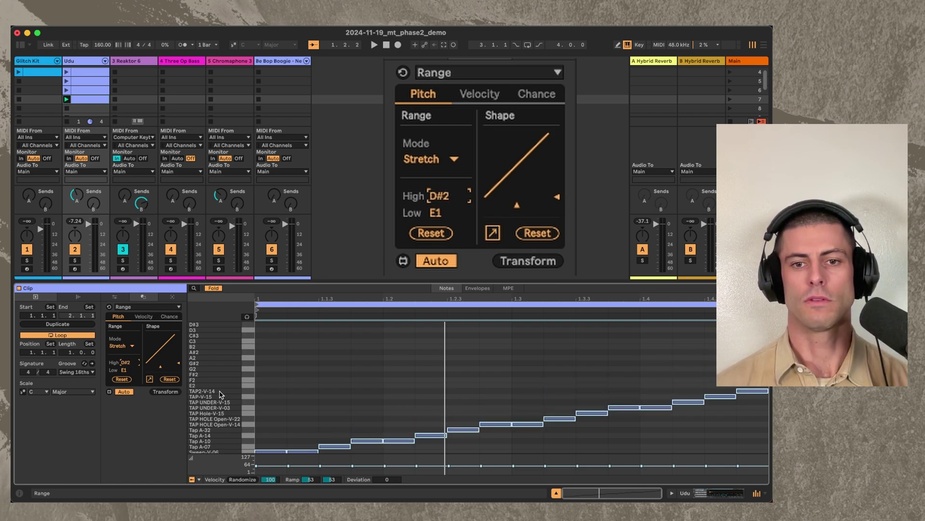
pyautogui.press('Down')
pyautogui.press('Down')
pyautogui.press('Down')
pyautogui.press('Down')
pyautogui.press('Down')
pyautogui.press('space')
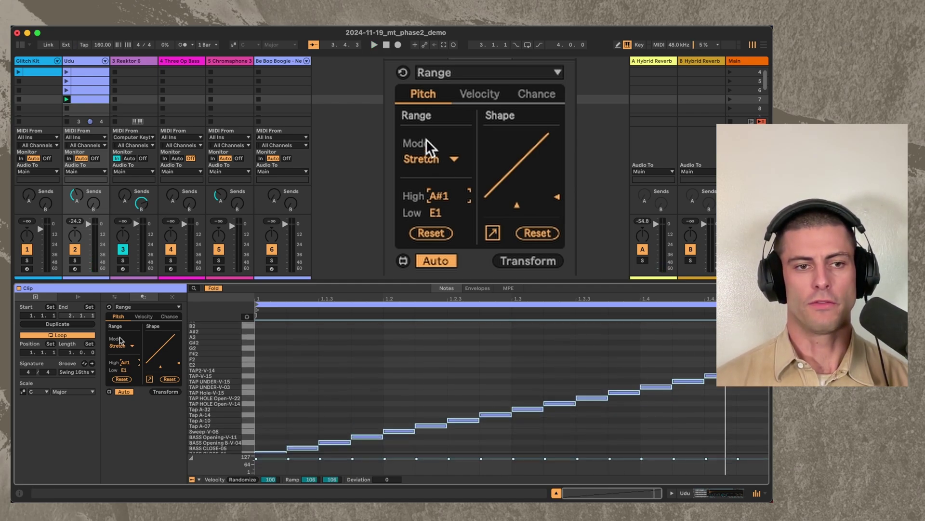
# Switch the range mode to Wrap and reset the high and low range to defaults.
pyautogui.click(434, 154)
pyautogui.click(436, 216)
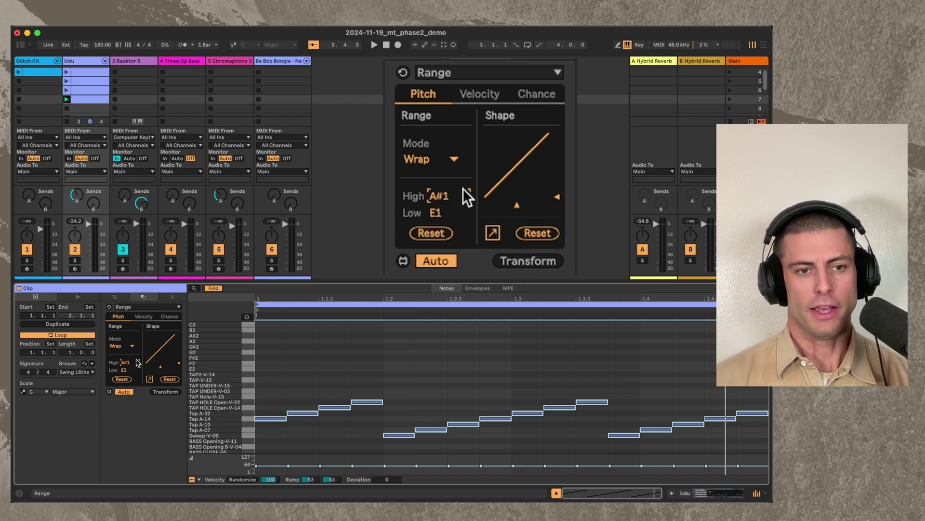
pyautogui.click(439, 233)
pyautogui.scroll(-1, 388, 406)
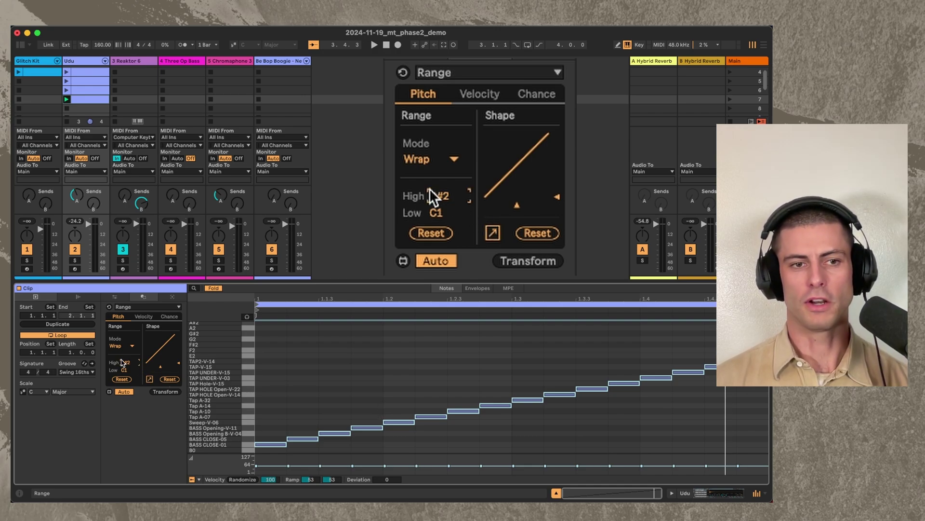
pyautogui.scroll(-6, 433, 186)
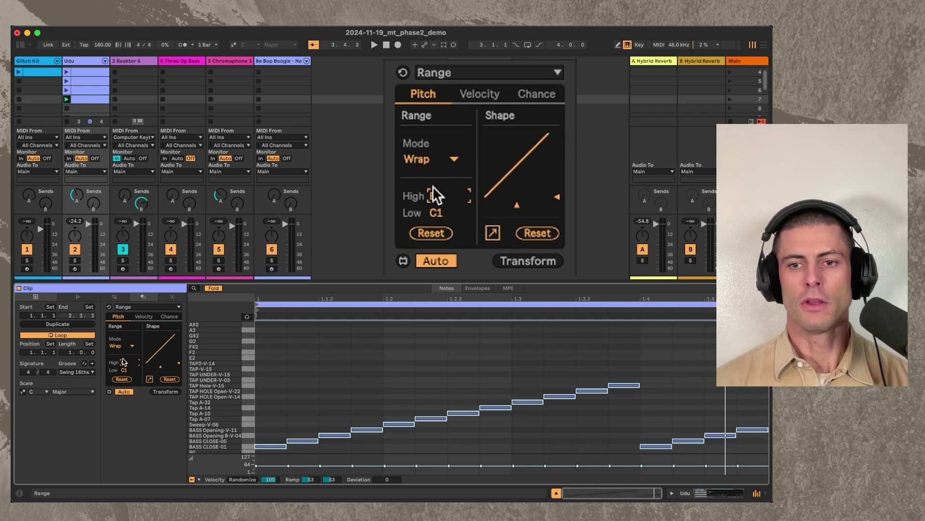
pyautogui.scroll(-1, 433, 186)
pyautogui.scroll(2, 432, 186)
pyautogui.scroll(-1, 433, 186)
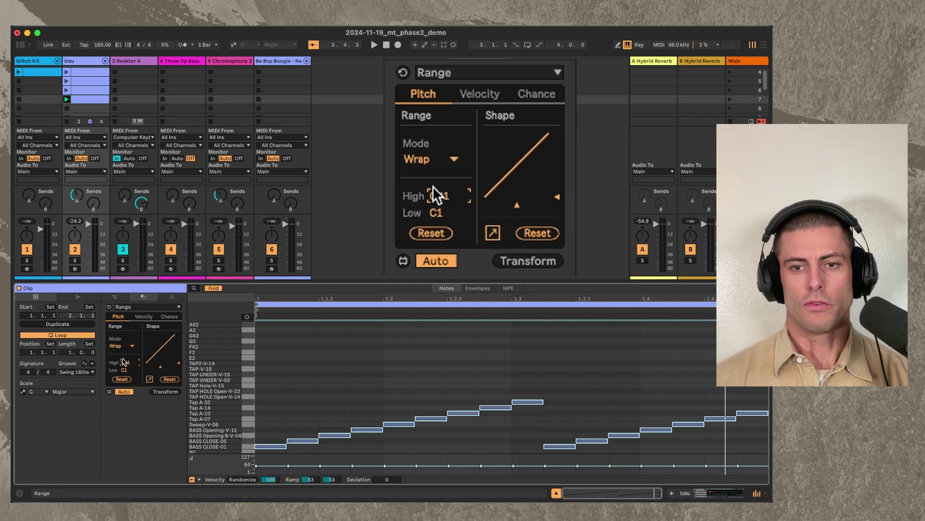
pyautogui.scroll(1, 433, 186)
pyautogui.scroll(-2, 433, 186)
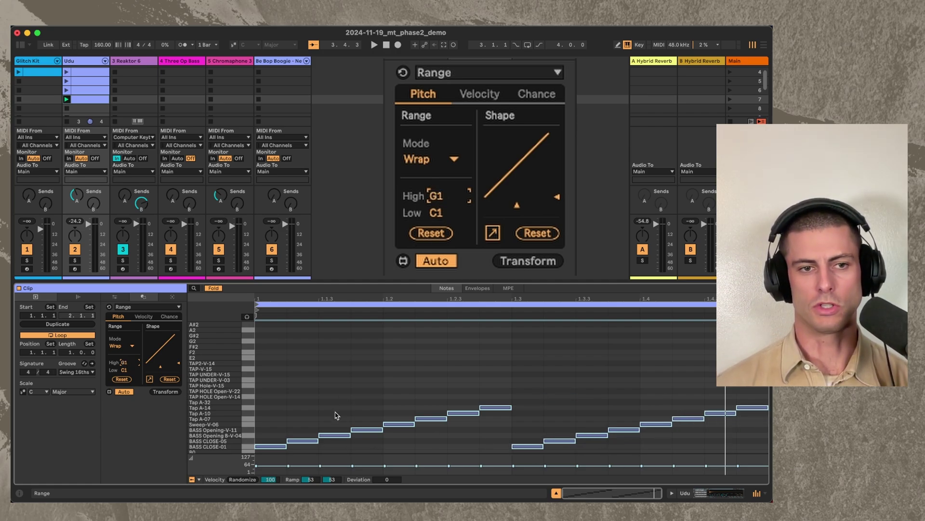
# Set the Wrap range's top note to A1 and its low note to E1.
pyautogui.press('Down')
pyautogui.press('Down')
pyautogui.press('Down')
pyautogui.press('Down')
pyautogui.press('Up')
pyautogui.press('Up')
pyautogui.press('Up')
pyautogui.press('Up')
pyautogui.press('Up')
pyautogui.press('Up')
pyautogui.press('Up')
pyautogui.press('Up')
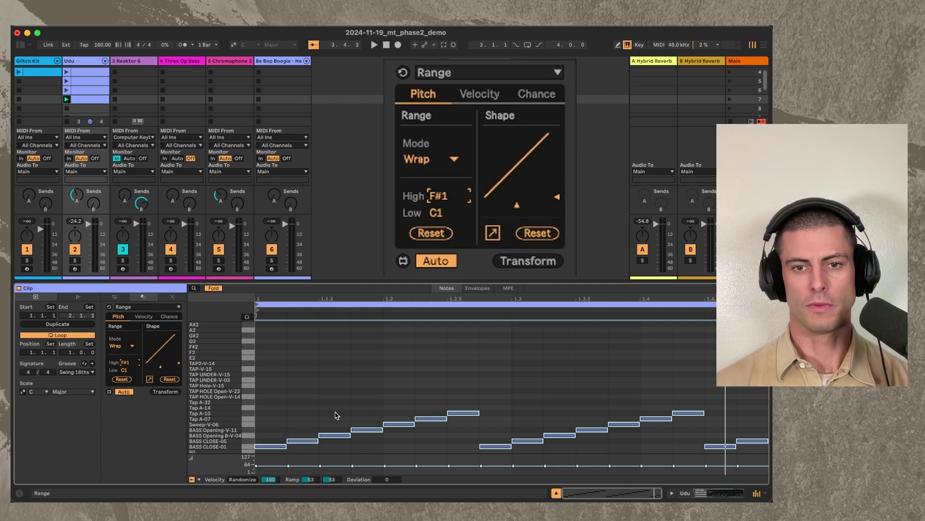
pyautogui.click(139, 370)
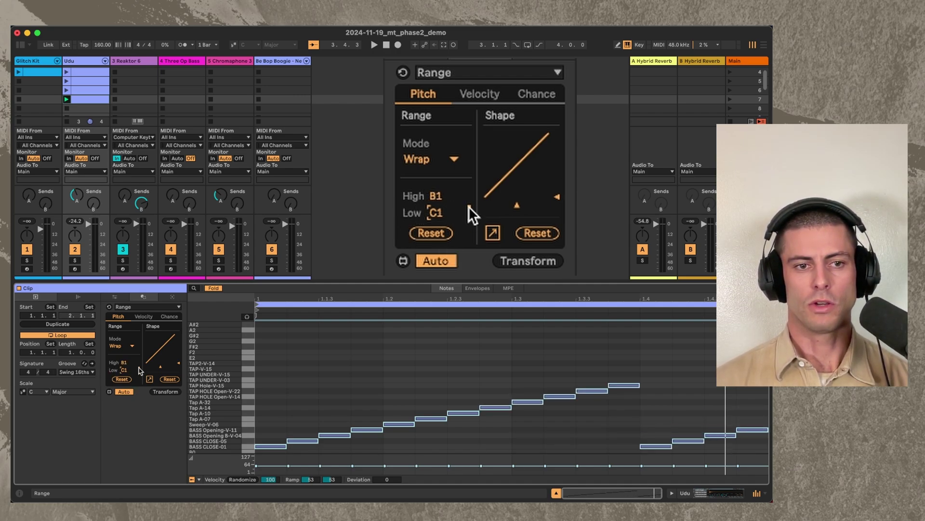
pyautogui.press('Down')
pyautogui.press('Down')
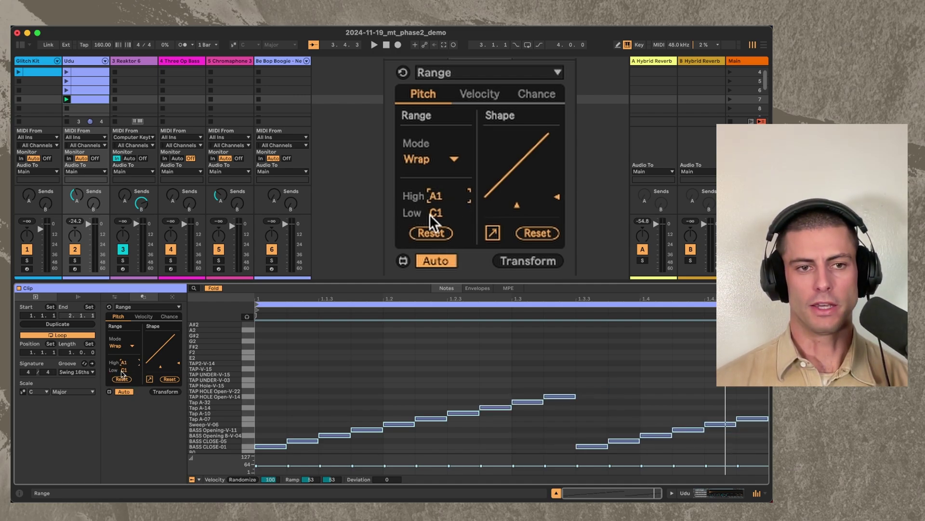
pyautogui.click(135, 369)
pyautogui.press('Up')
pyautogui.press('Up')
pyautogui.press('Up')
pyautogui.press('Up')
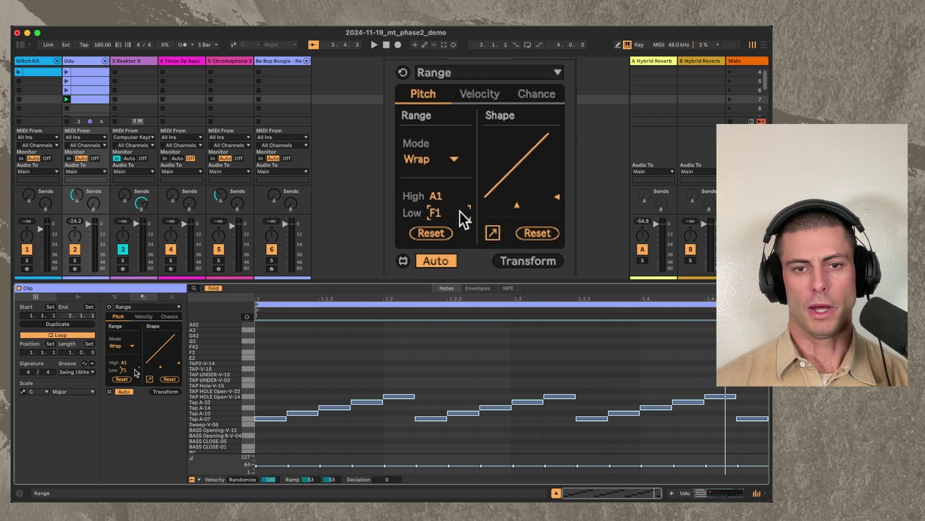
pyautogui.press('space')
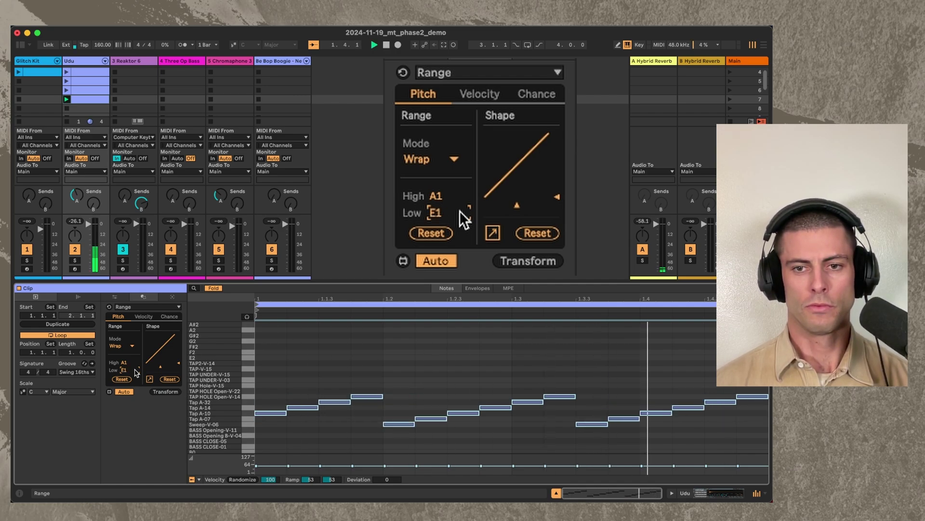
pyautogui.press('Up')
pyautogui.press('Down')
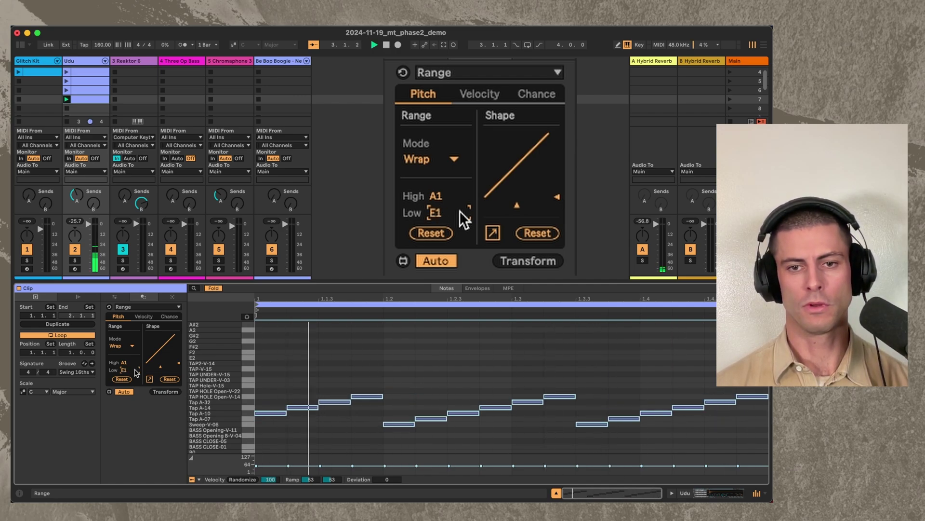
# Change the range mode to Fold and play the clip.
pyautogui.click(432, 160)
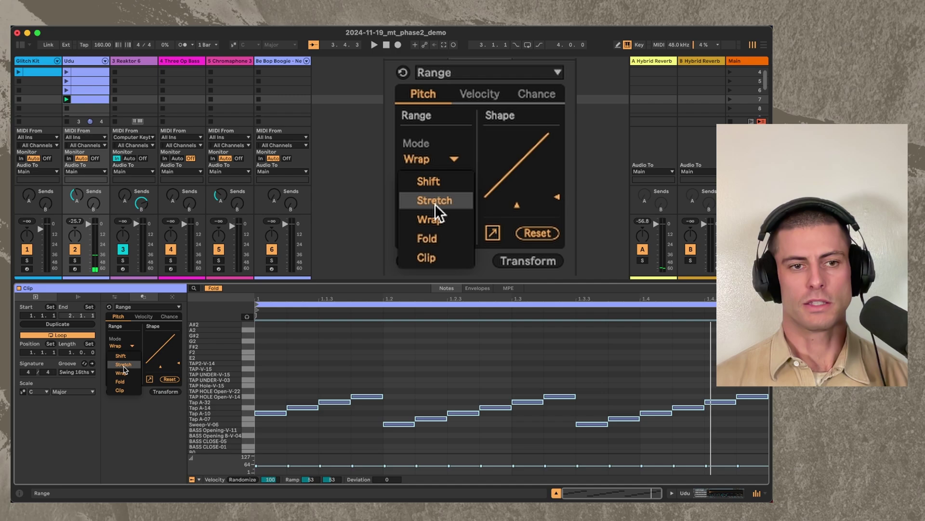
pyautogui.click(446, 238)
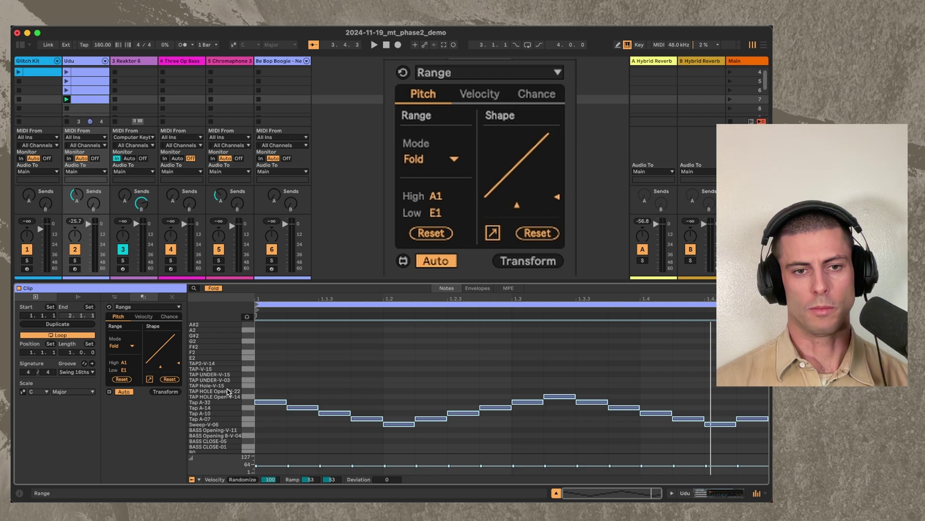
pyautogui.press('space')
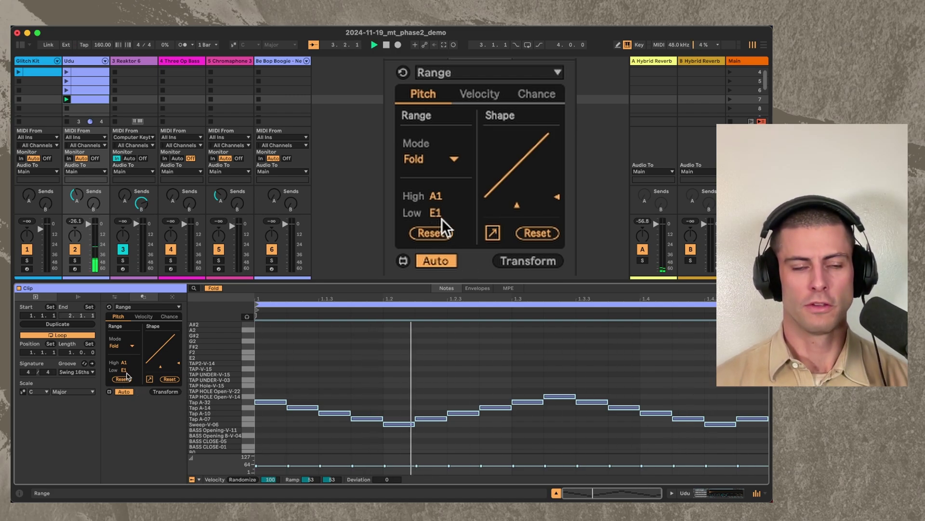
# Change the range mode to Clip and play the clip again.
pyautogui.click(430, 159)
pyautogui.click(434, 258)
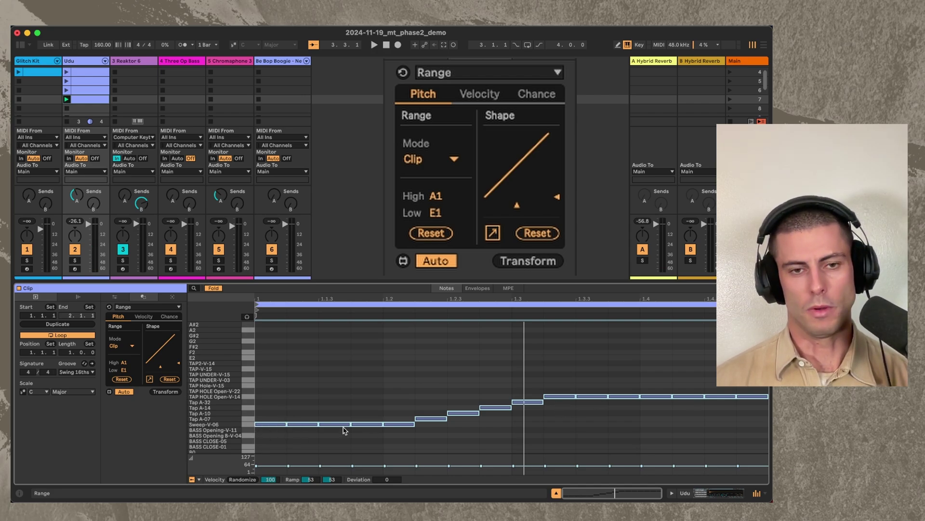
pyautogui.press('space')
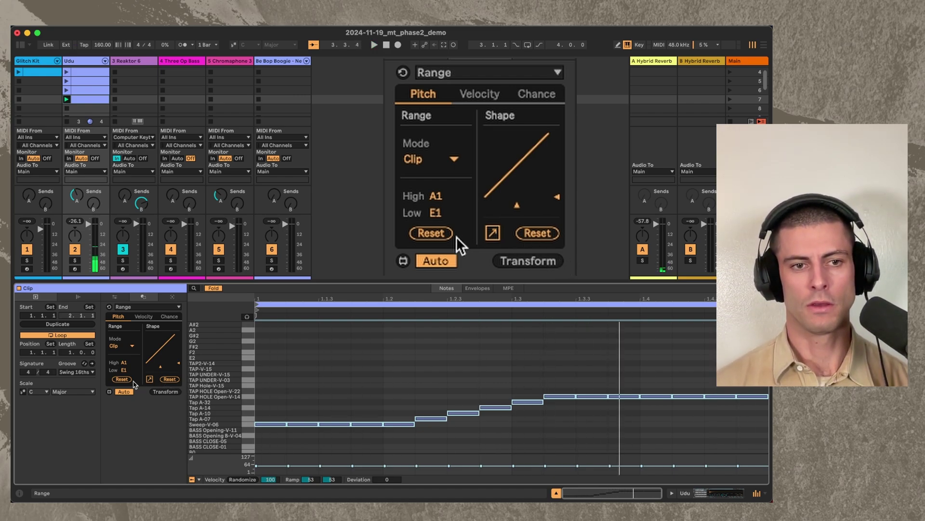
# Reset the range to C1–D#2 and bend the Shape curve to rise steeply then flatten.
pyautogui.click(114, 377)
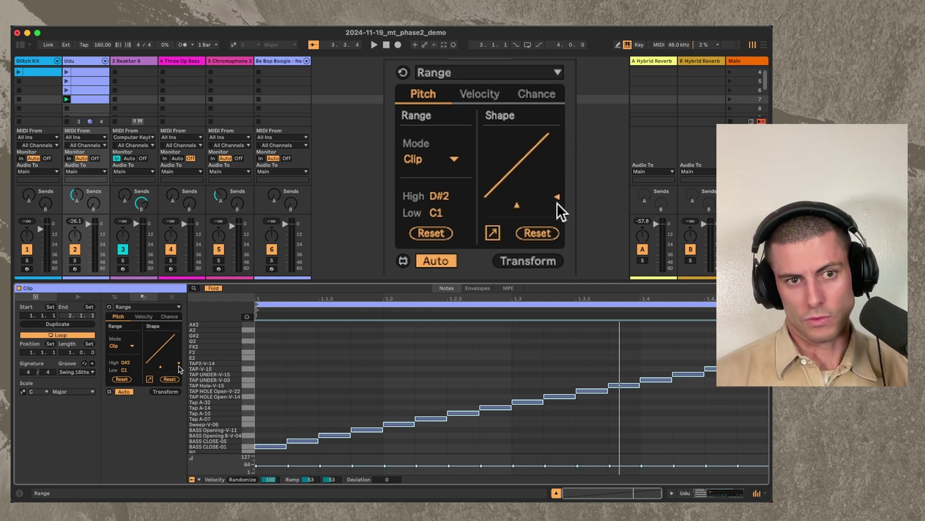
pyautogui.moveTo(556, 198); pyautogui.dragTo(557, 156)
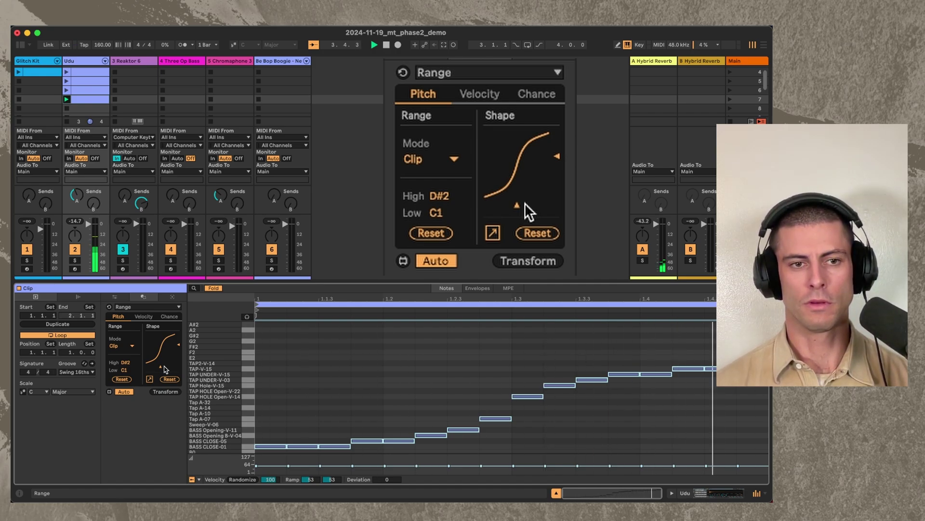
pyautogui.moveTo(525, 204); pyautogui.dragTo(499, 205)
pyautogui.moveTo(555, 156); pyautogui.dragTo(556, 196)
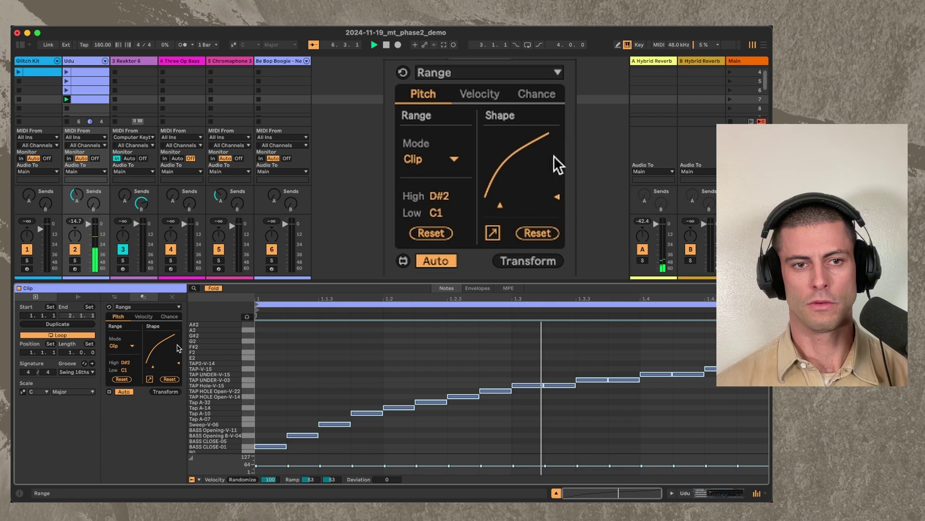
pyautogui.moveTo(500, 204)
pyautogui.mouseDown()
pyautogui.moveTo(484, 205)
pyautogui.moveTo(543, 204)
pyautogui.moveTo(511, 205)
pyautogui.mouseUp()
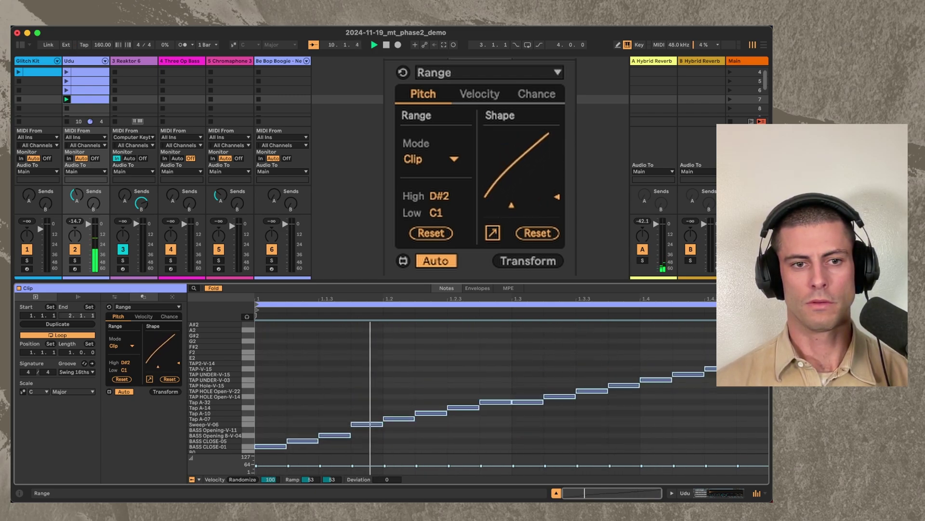
# Invert the Shape so notes descend, restore the rise, then open the Glitch Kit clip.
pyautogui.click(492, 233)
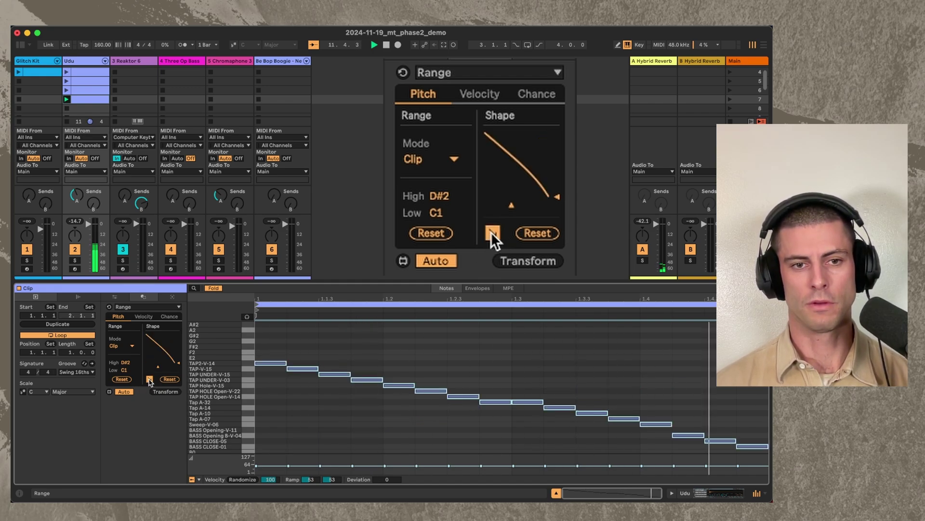
pyautogui.click(487, 231)
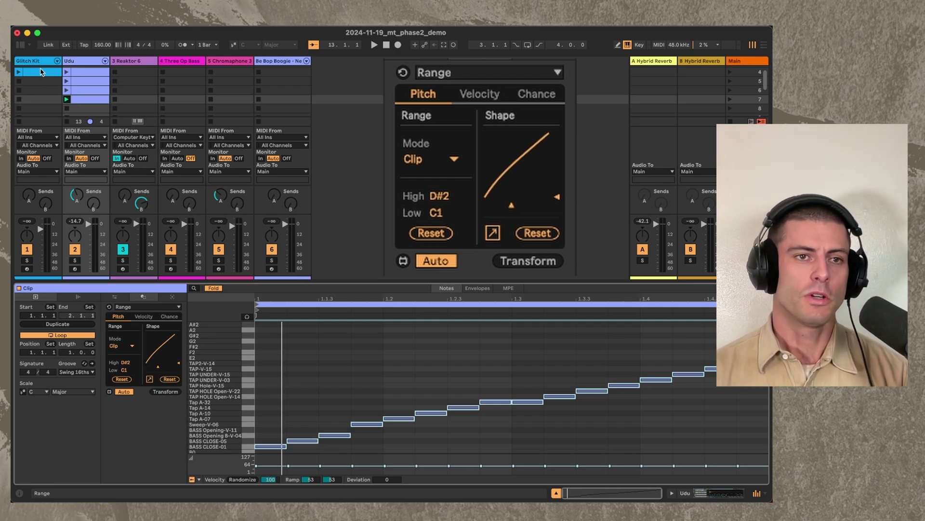
pyautogui.click(41, 72)
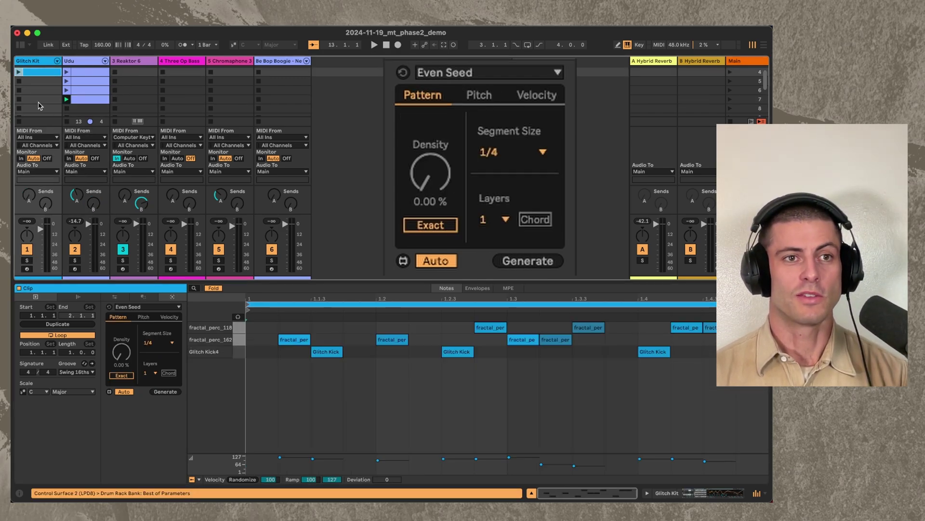